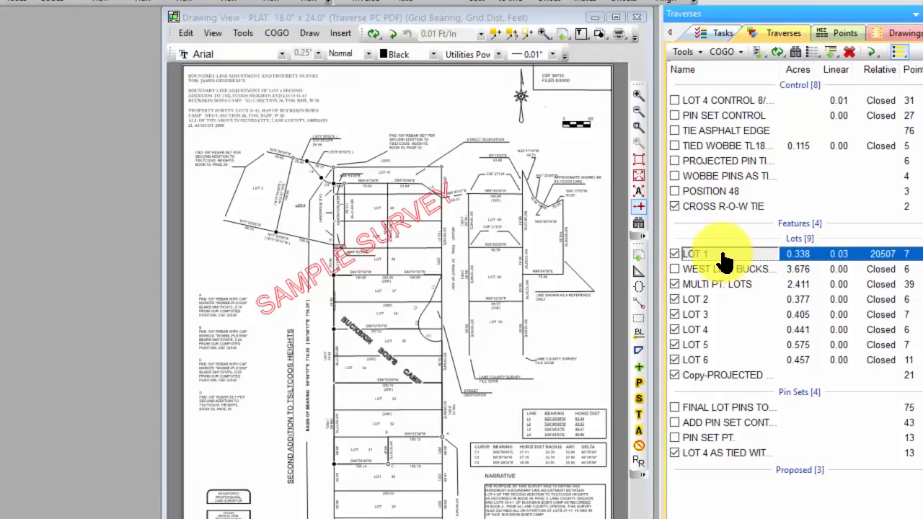
- Highlight the LOT 1 traverse in the drawing and open its traverse data and closure report
left_click(641, 353)
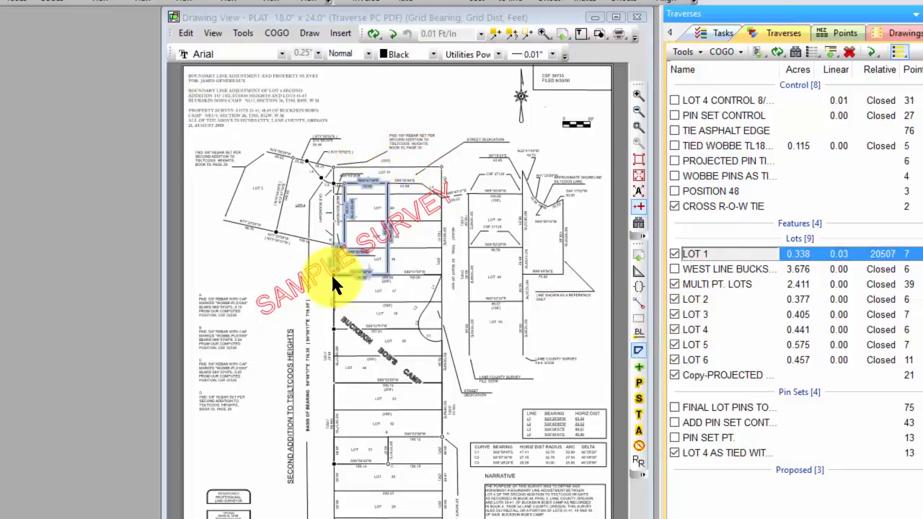
double_click(699, 254)
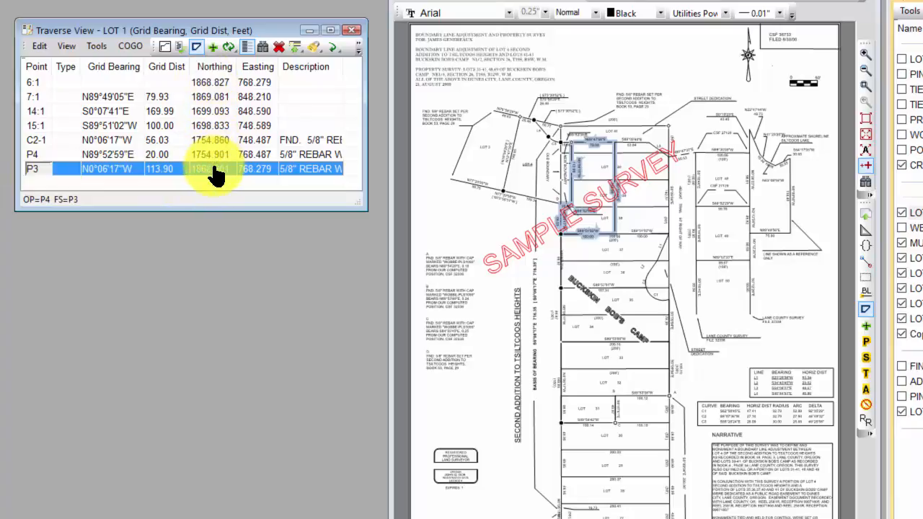
left_click(180, 49)
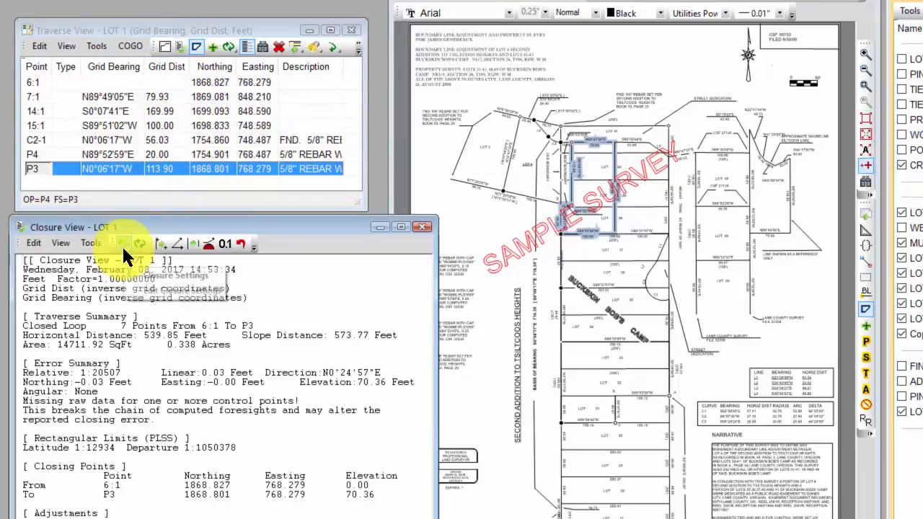
- Review LOT 1's closure type in the closure settings and the Closed Loop tolerance in the program settings
left_click(32, 242)
left_click(56, 259)
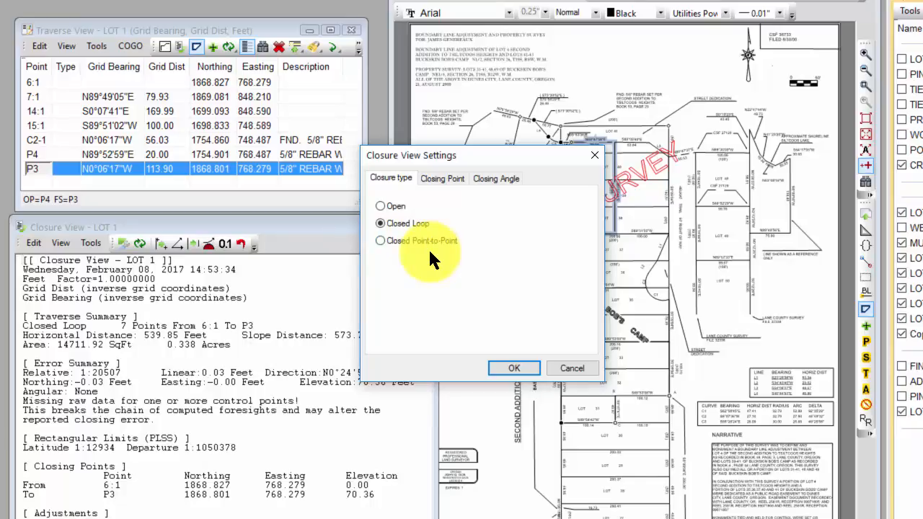
left_click(527, 367)
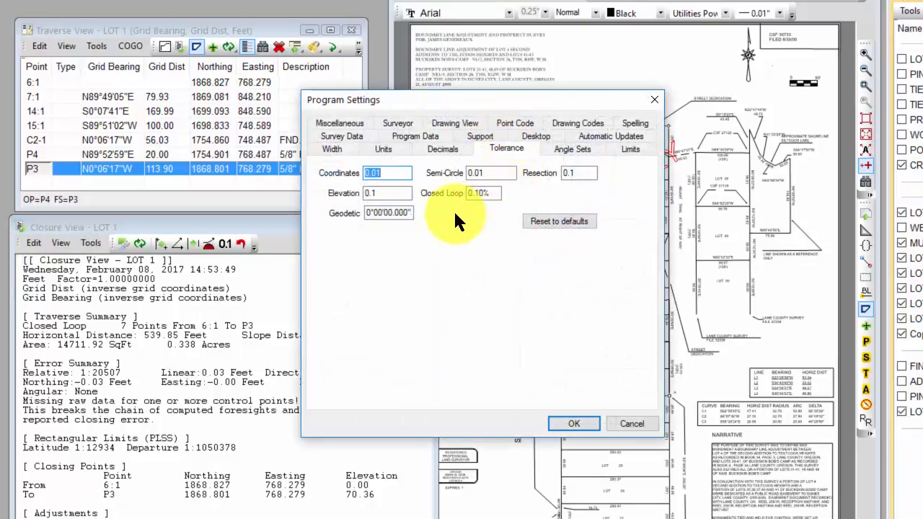
left_click(490, 193)
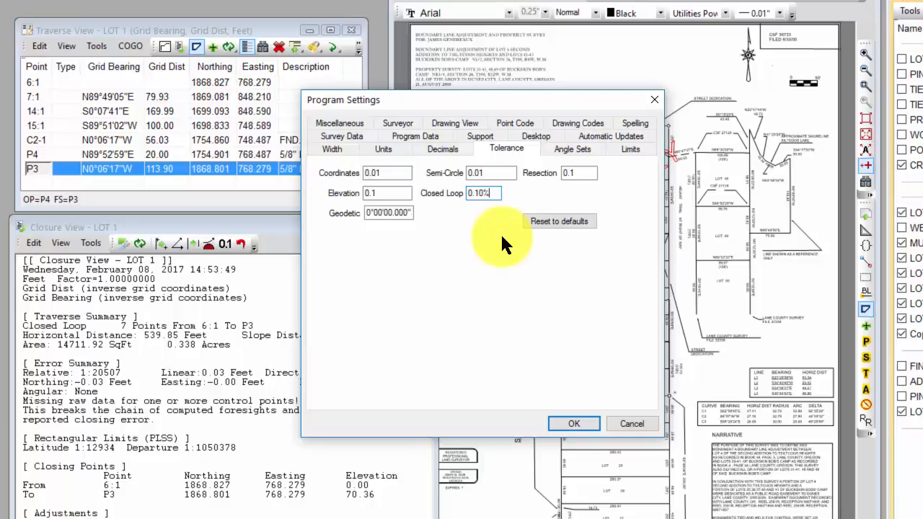
left_click(575, 423)
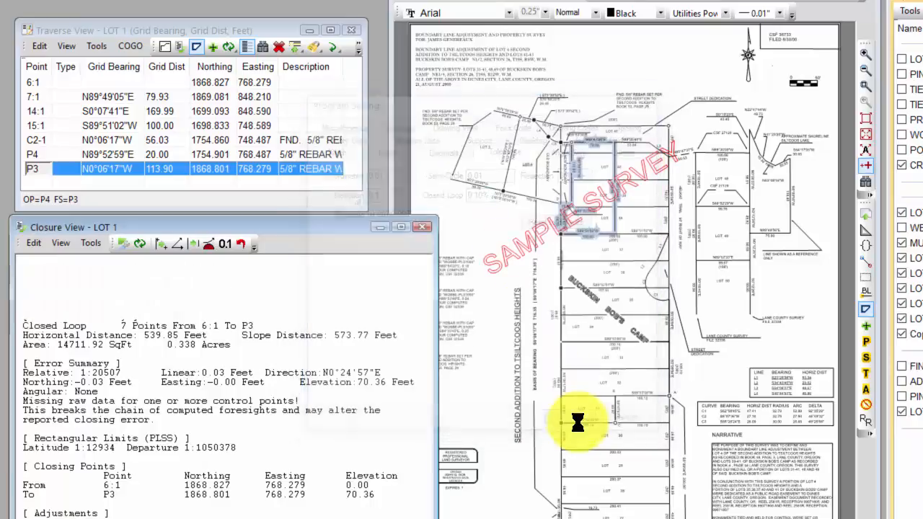
- Check LOT 1's closure type and its From and To closing points, and examine the closed loop and area lines in the report
left_click(33, 243)
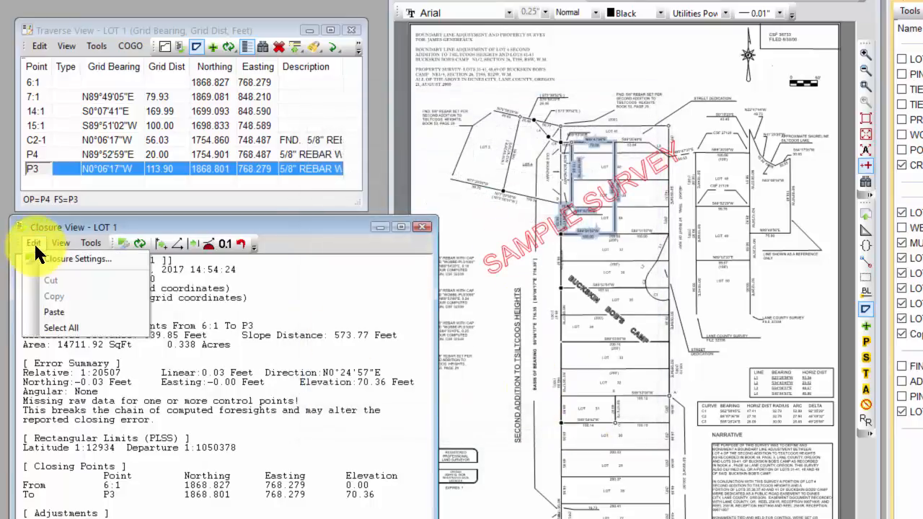
left_click(72, 259)
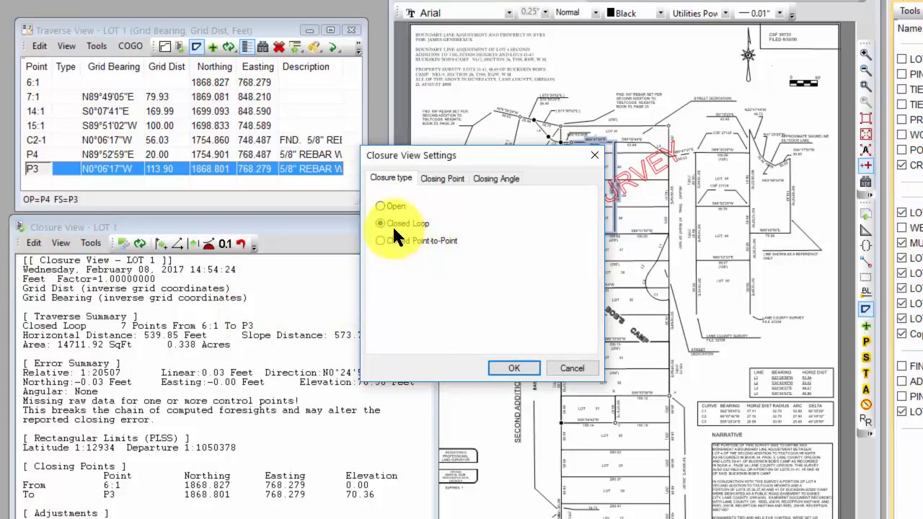
left_click(440, 179)
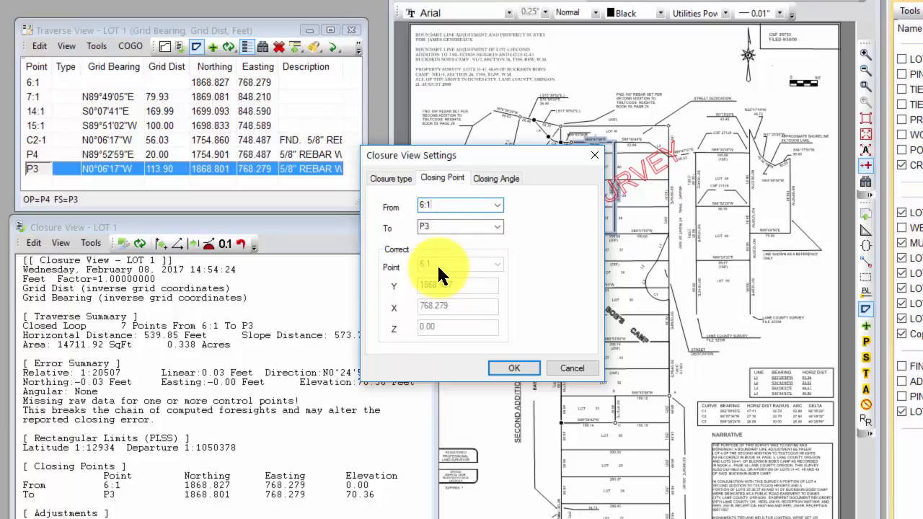
left_click(512, 369)
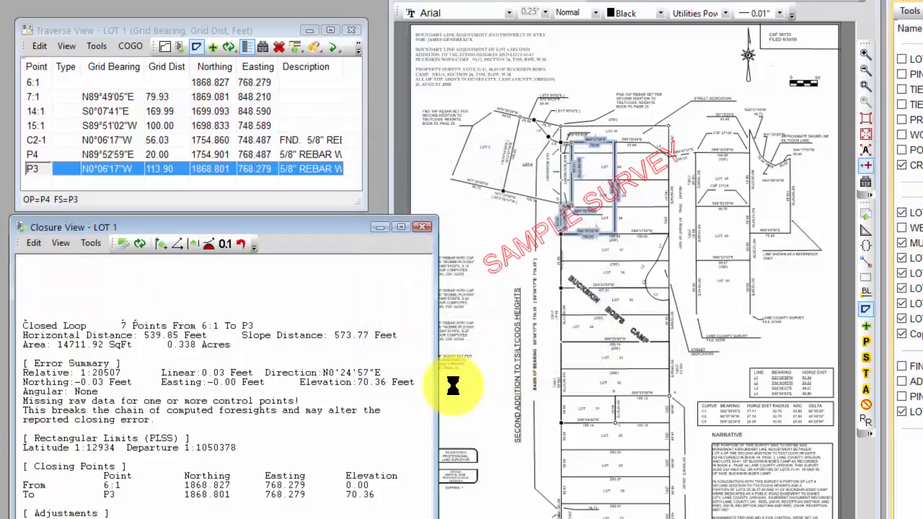
left_click(16, 329)
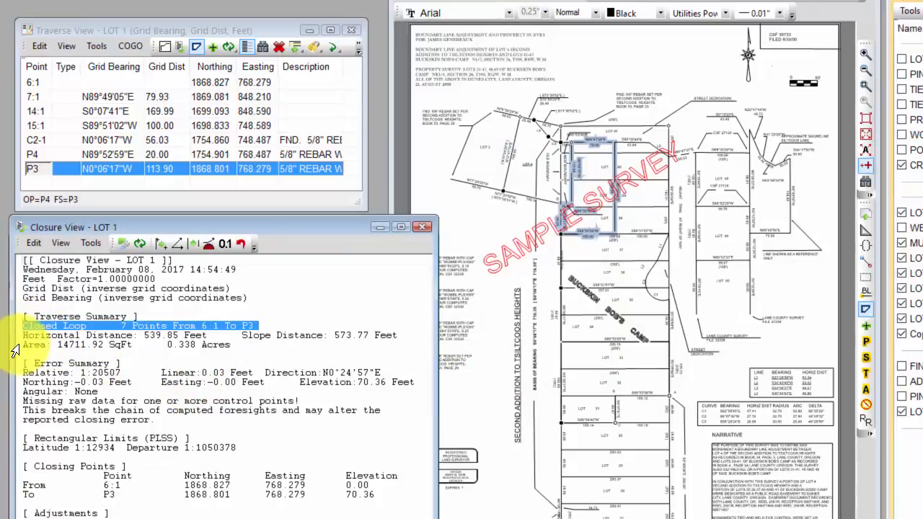
left_click(15, 346)
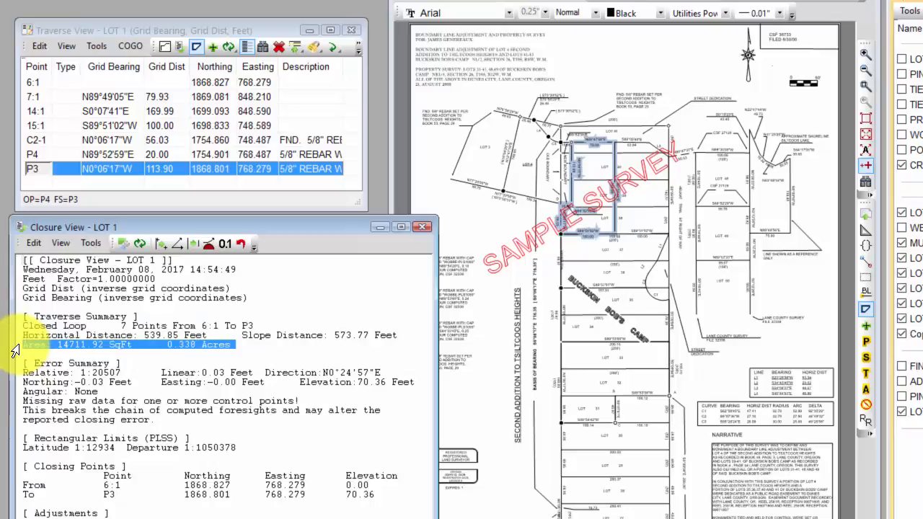
- Change LOT 1's closure type to Closed Point-to-Point and review its From point and correct point in the closing point settings
left_click(32, 243)
left_click(48, 258)
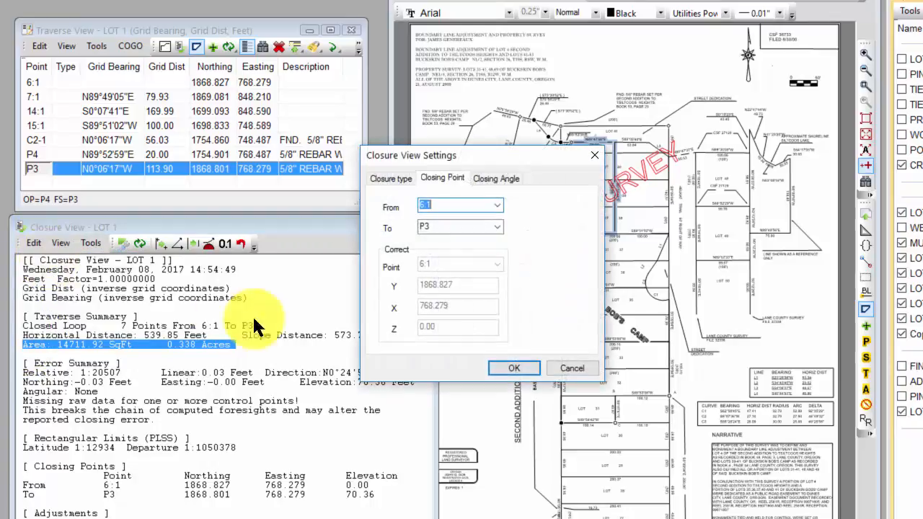
left_click(389, 179)
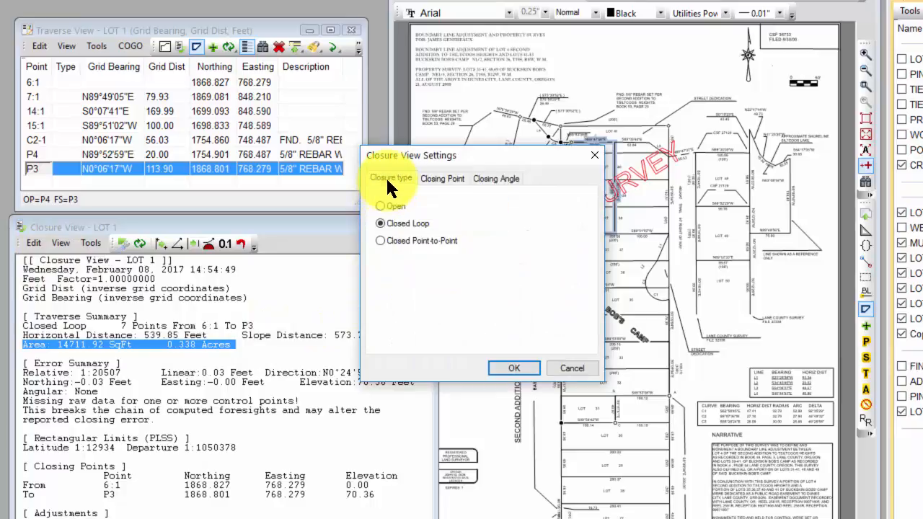
left_click(399, 241)
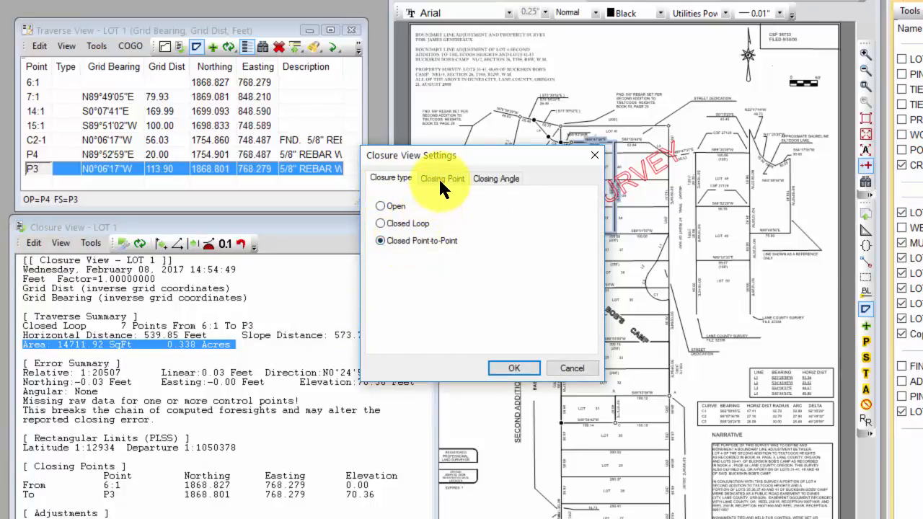
left_click(442, 179)
left_click(447, 207)
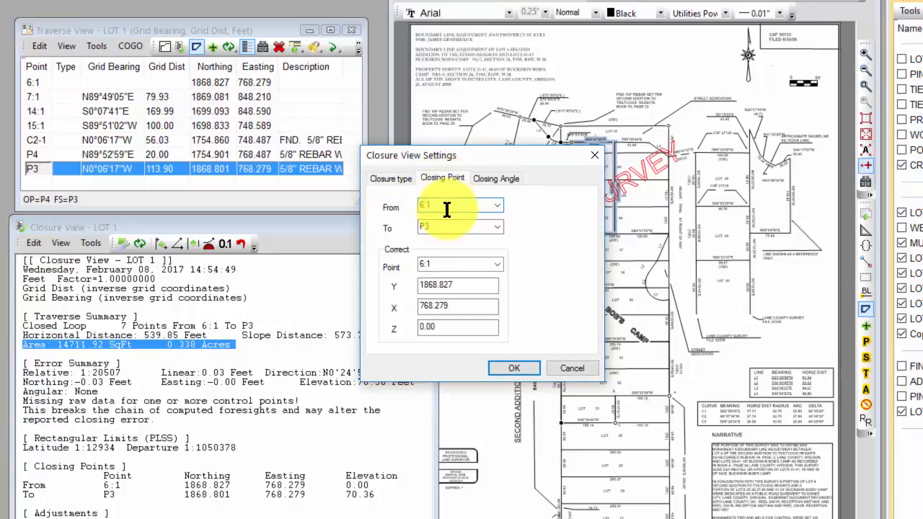
left_click(447, 265)
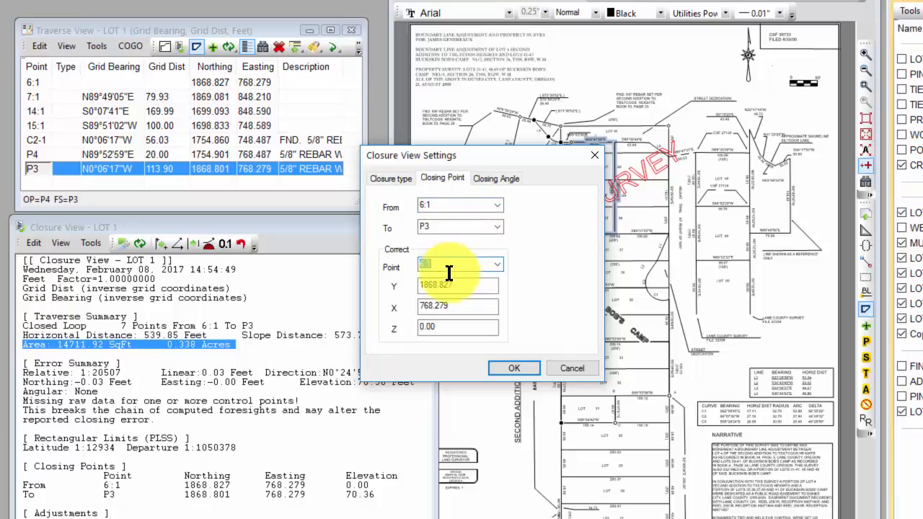
left_click(526, 371)
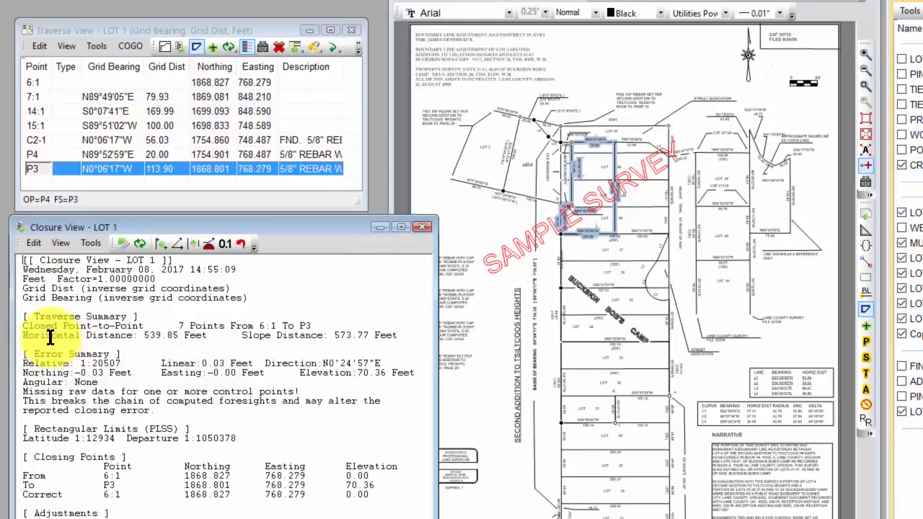
- Set LOT 1's closure type back to Closed Loop and close its closure report and traverse data
left_click(26, 241)
left_click(57, 261)
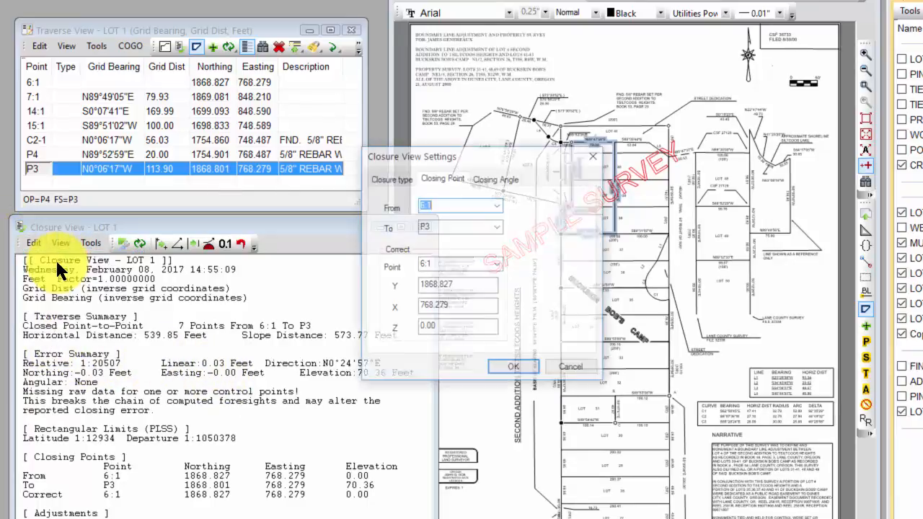
left_click(379, 181)
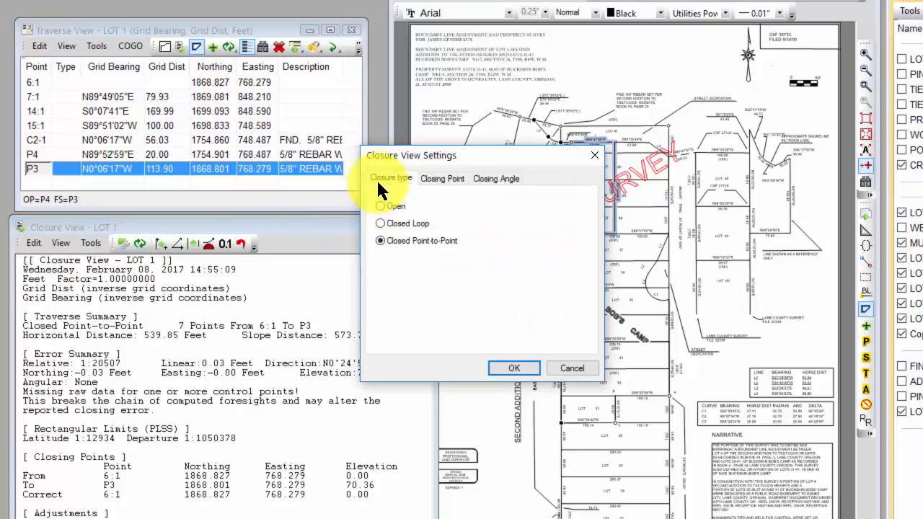
left_click(401, 222)
left_click(512, 368)
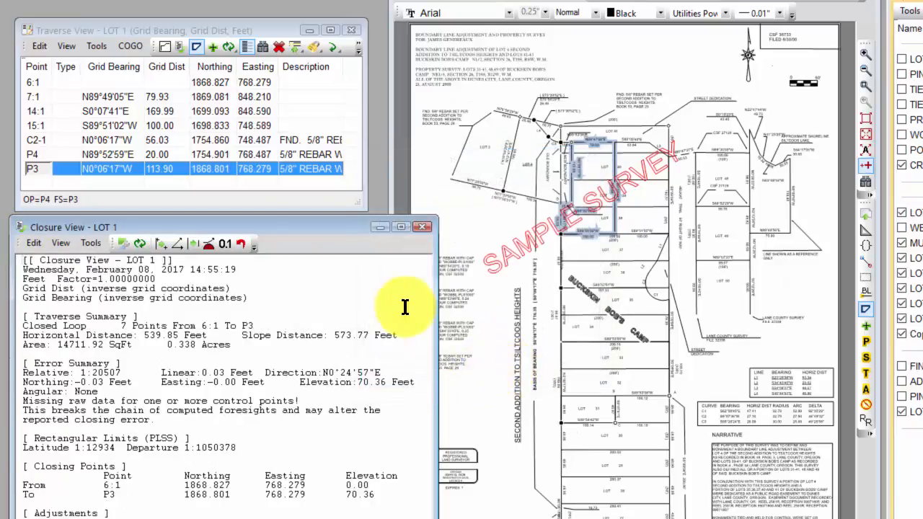
left_click(424, 227)
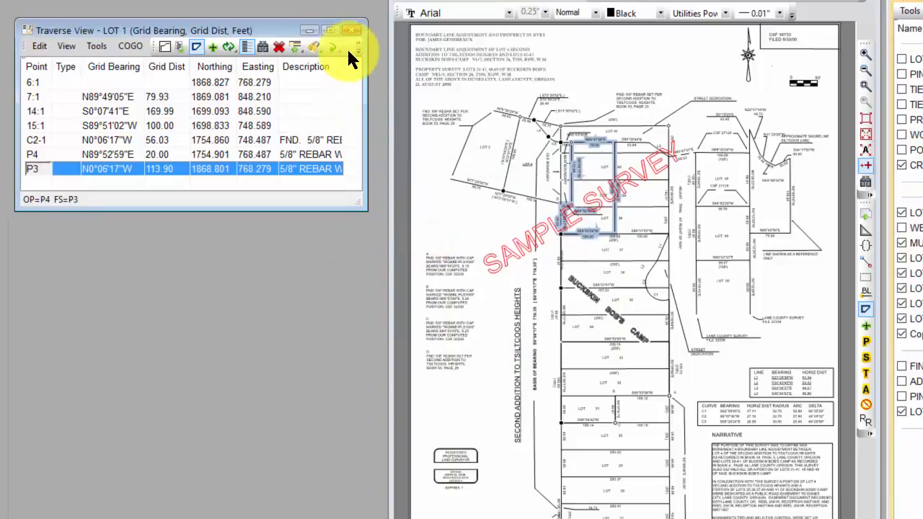
left_click(352, 30)
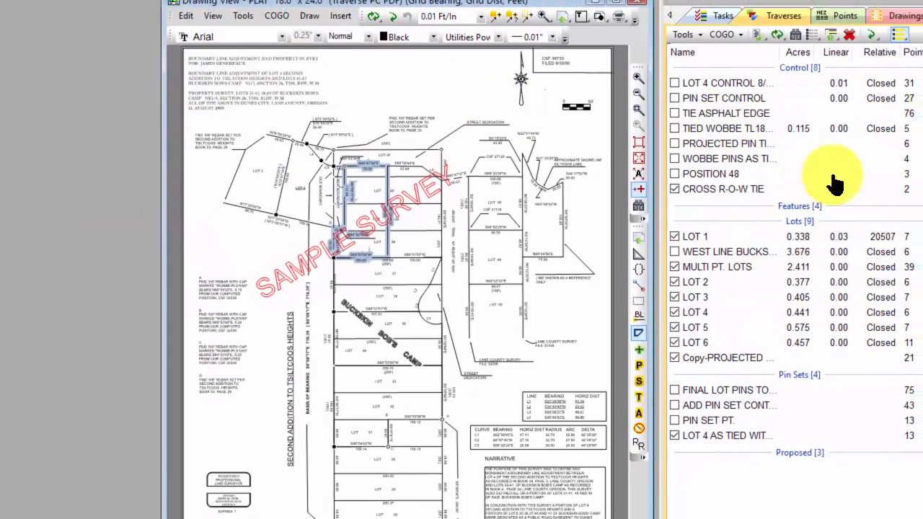
- Turn on the PIN SET CONTROL traverse from the Control group in the drawing and highlight it there
left_click(922, 68)
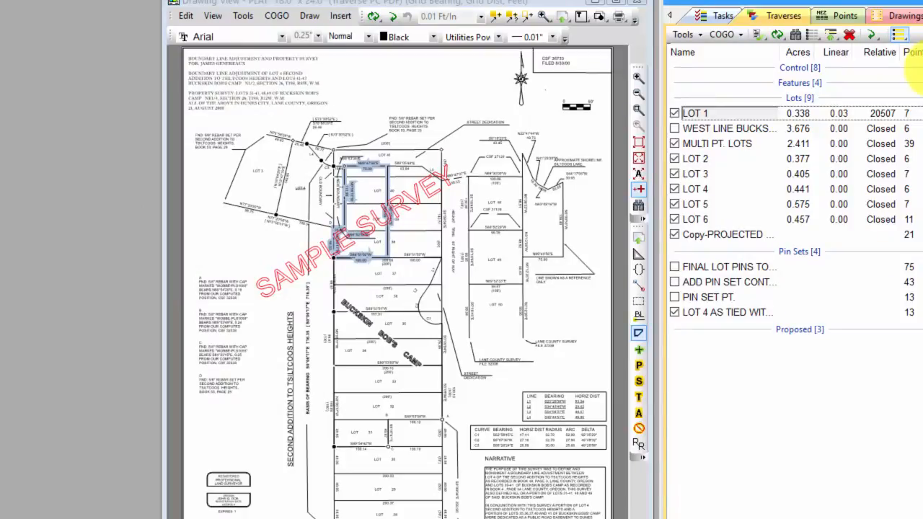
left_click(922, 69)
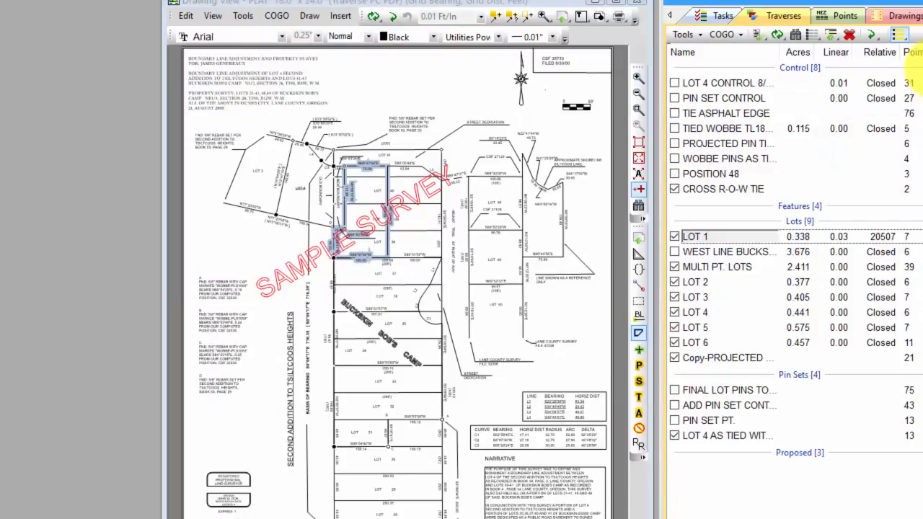
left_click(734, 83)
left_click(724, 97)
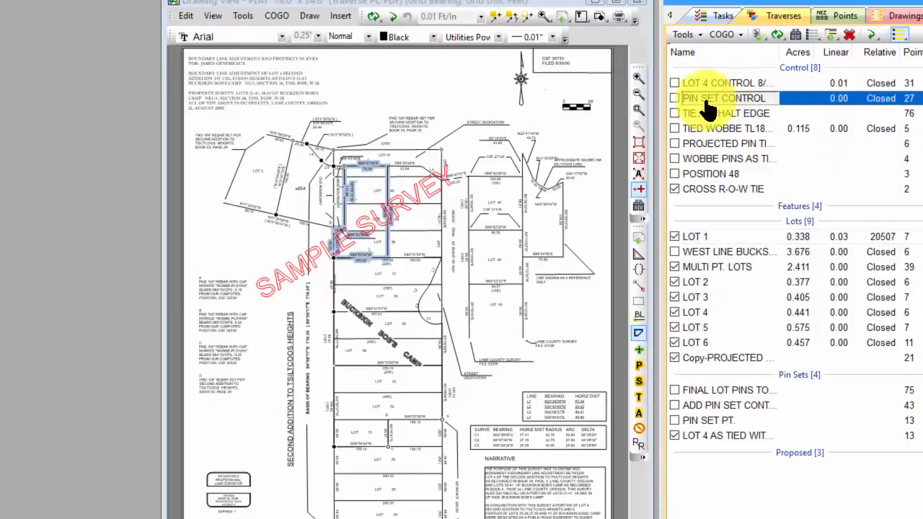
left_click(674, 97)
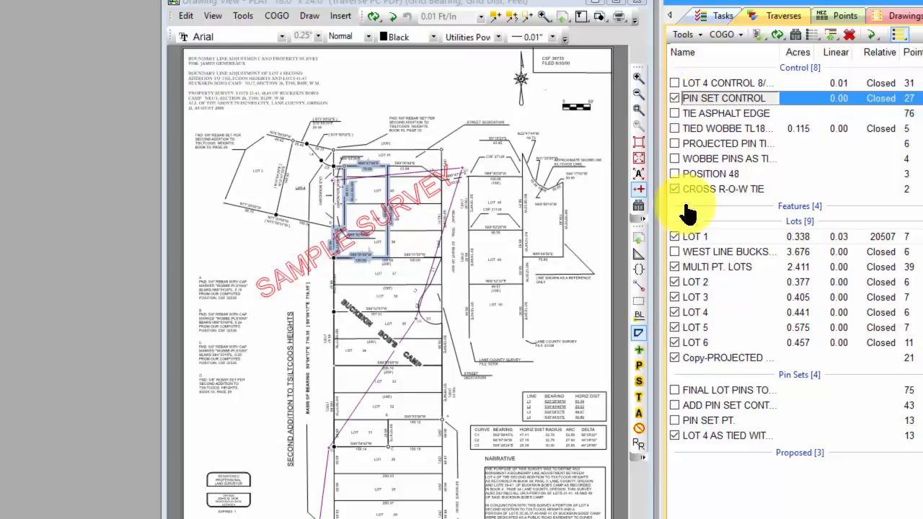
left_click(639, 332)
left_click(639, 334)
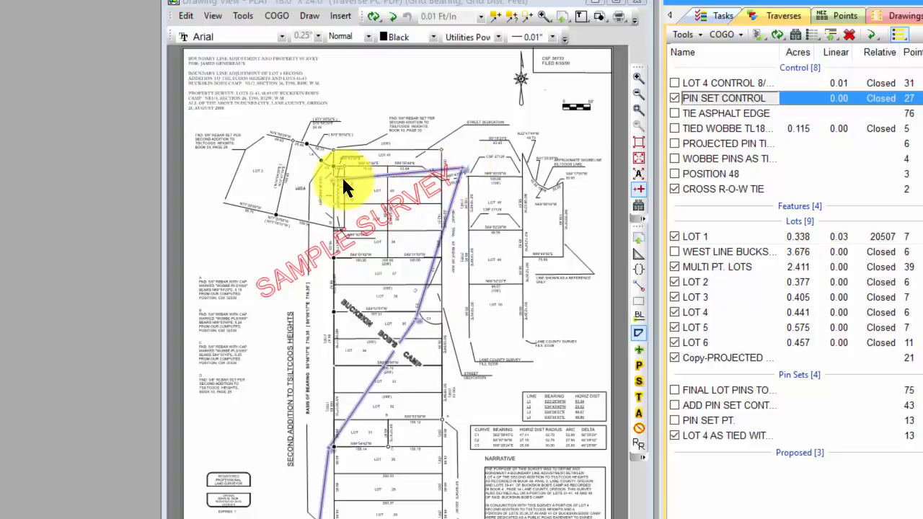
- Open the PIN SET CONTROL traverse data and widen its window so all column values can be read
double_click(721, 99)
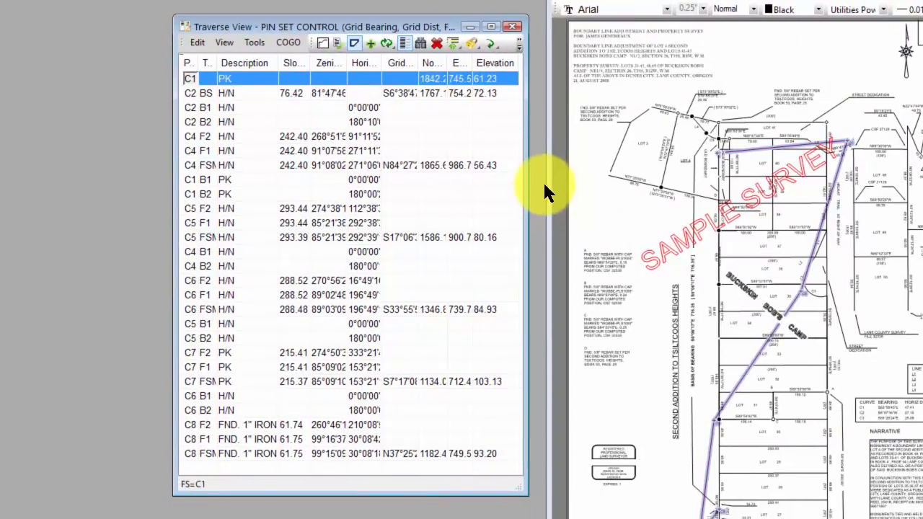
left_click_drag(528, 200, 564, 196)
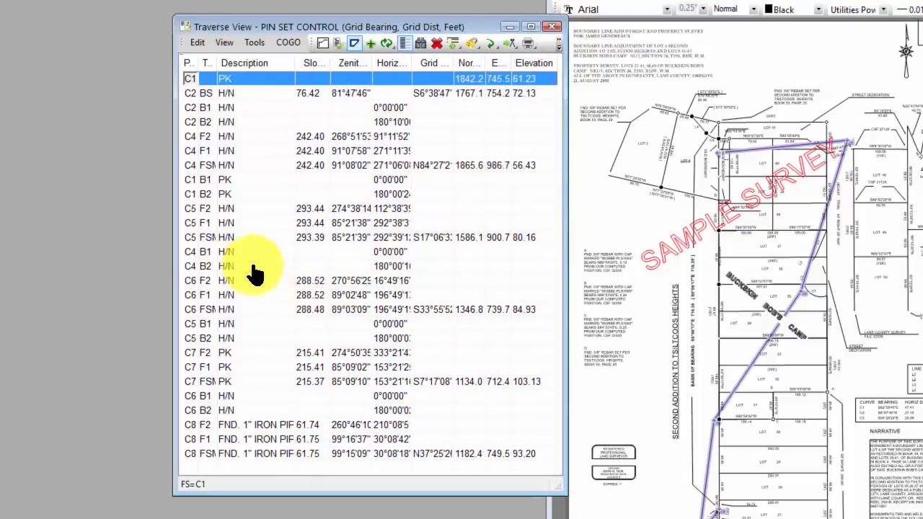
left_click_drag(177, 253, 150, 257)
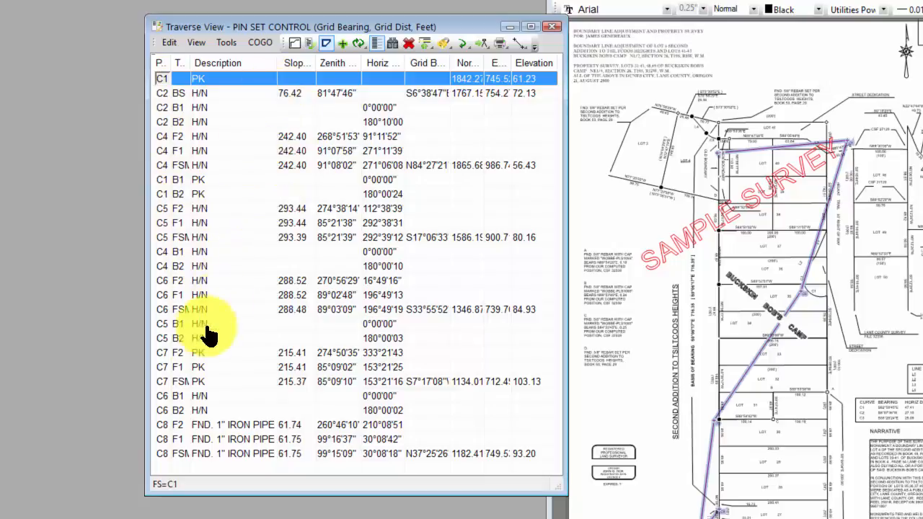
left_click_drag(144, 342, 0, 345)
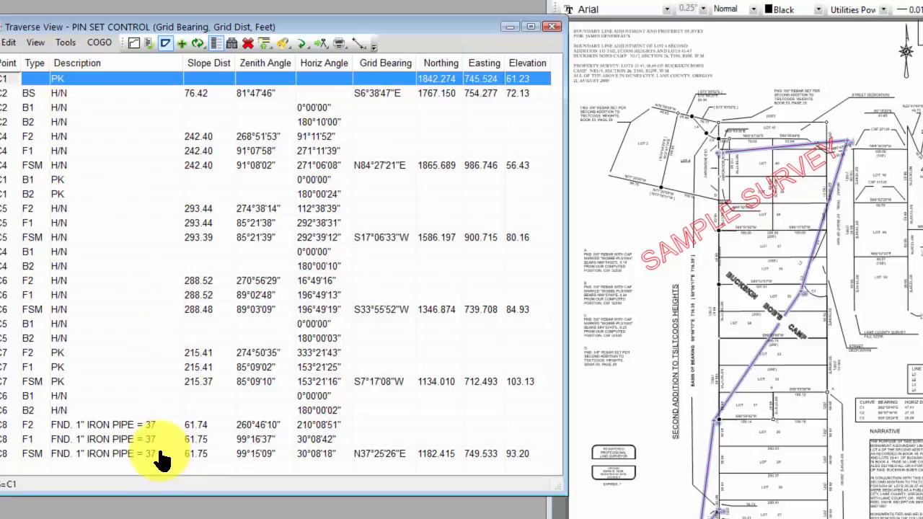
- Open the PIN SET CONTROL closure report and choose Closed Point-to-Point as the closure type in its settings
left_click(150, 43)
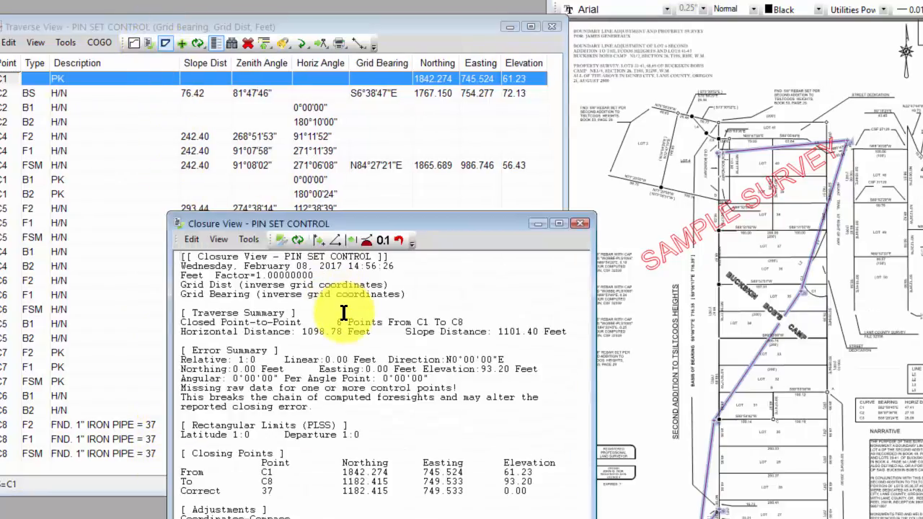
left_click(190, 238)
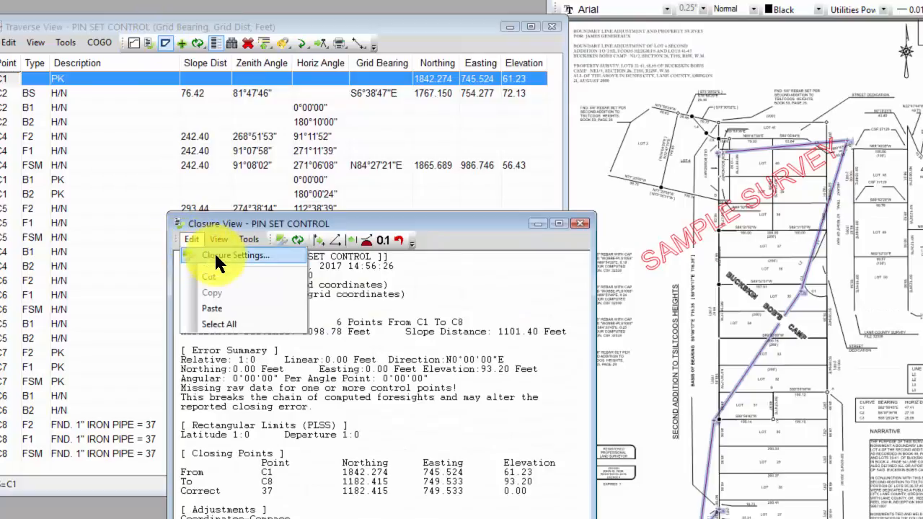
left_click(217, 256)
left_click(568, 235)
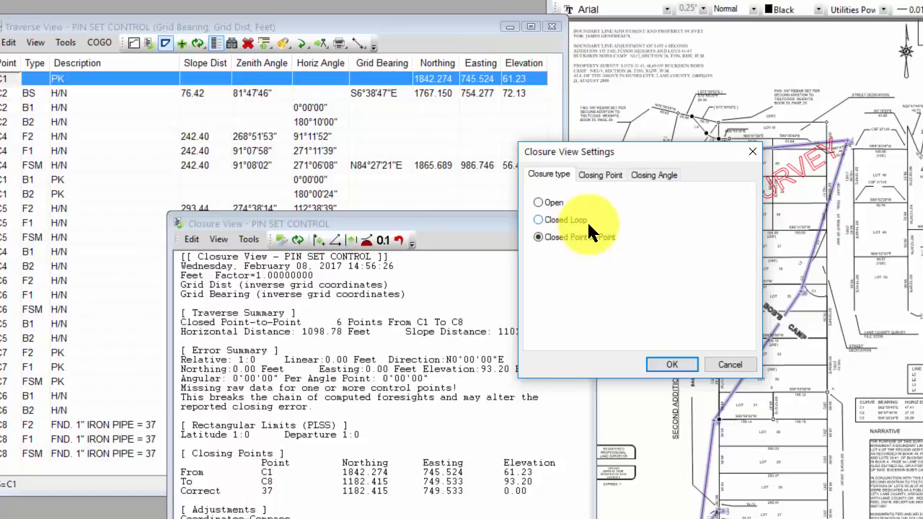
- Review the From point C1 and To point C8, enter 37 as the correct closing point, and apply the closure settings
left_click(599, 173)
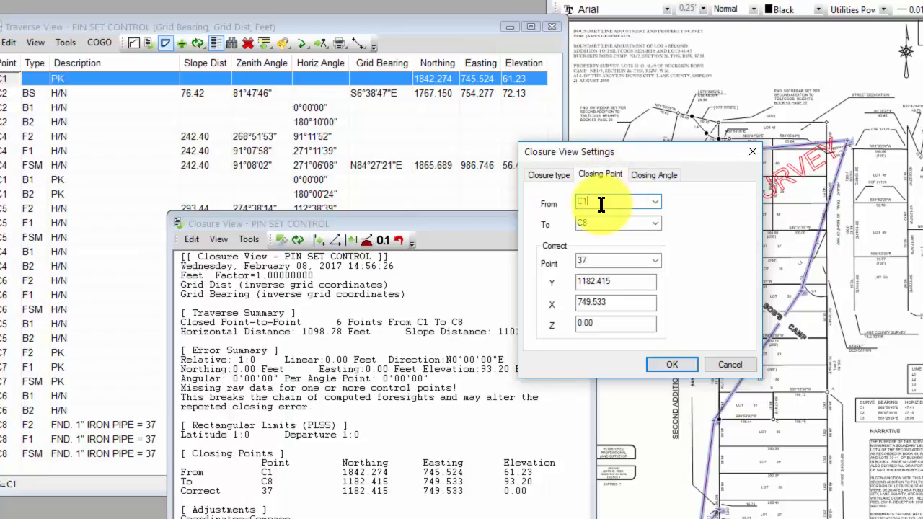
left_click(608, 222)
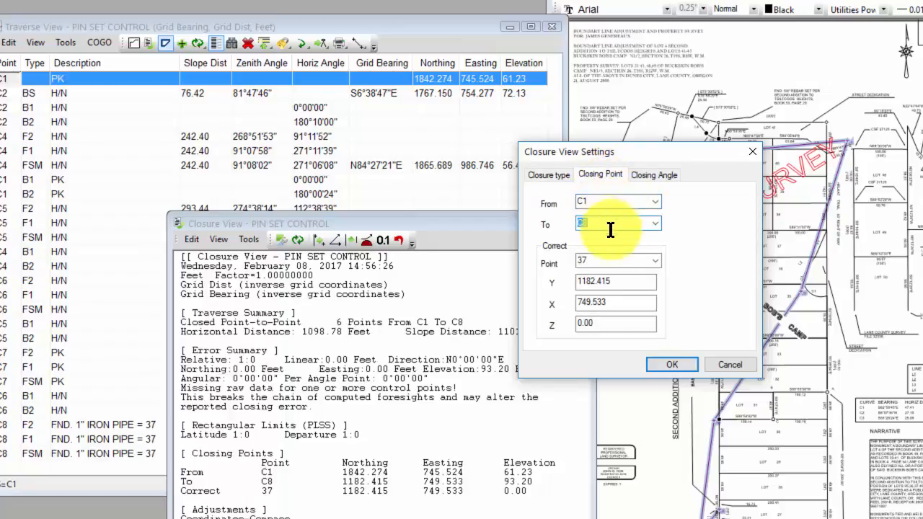
left_click(604, 259)
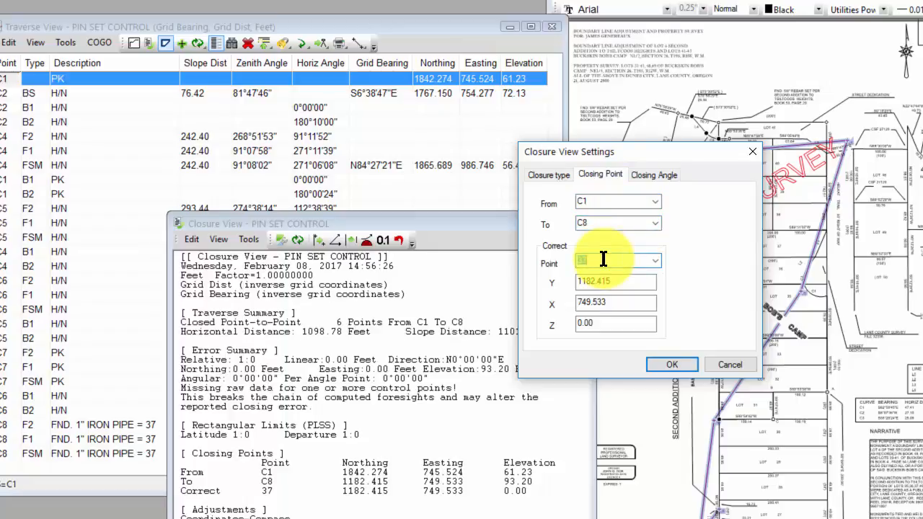
type("37")
key("Tab")
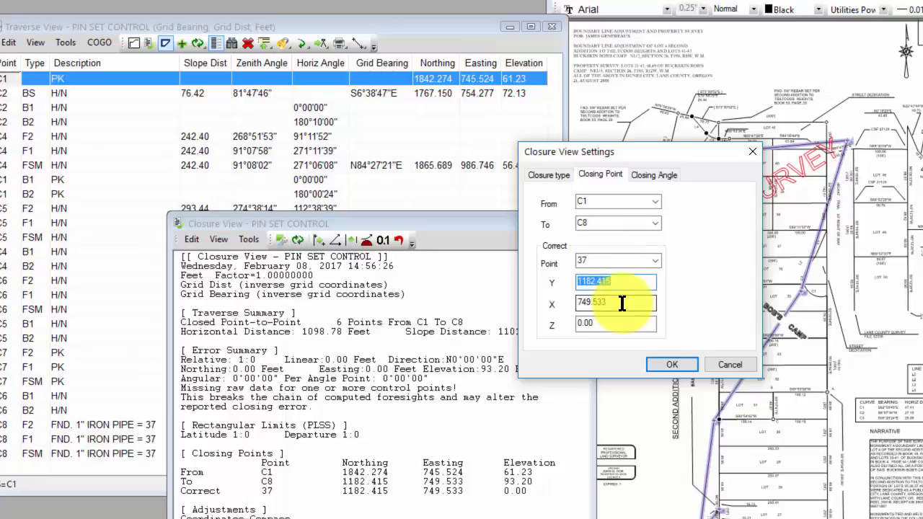
left_click(667, 364)
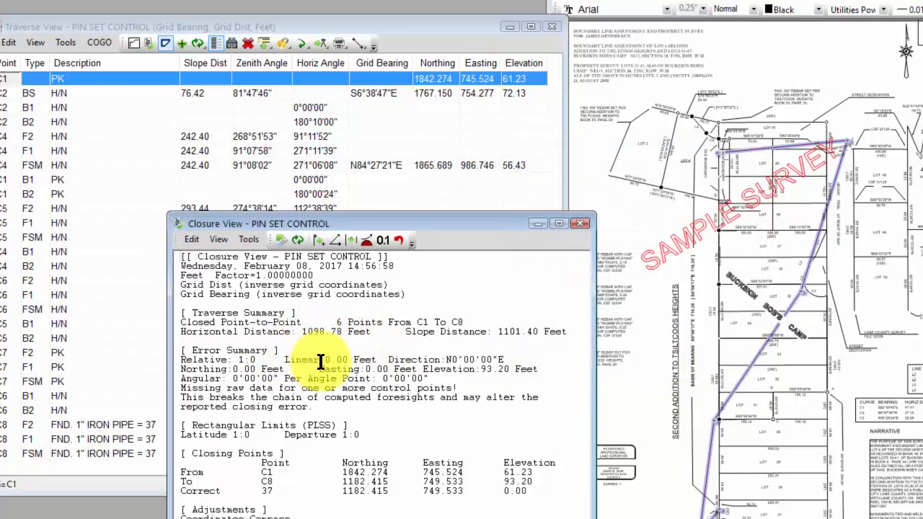
- Set the closing angle to 315°45'00" in the closure settings of PIN SET CONTROL
left_click(191, 239)
left_click(212, 256)
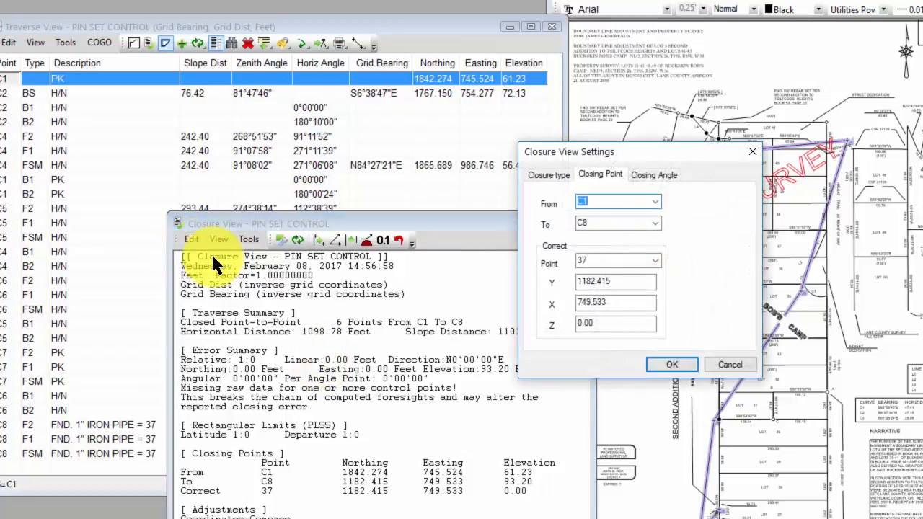
left_click(650, 171)
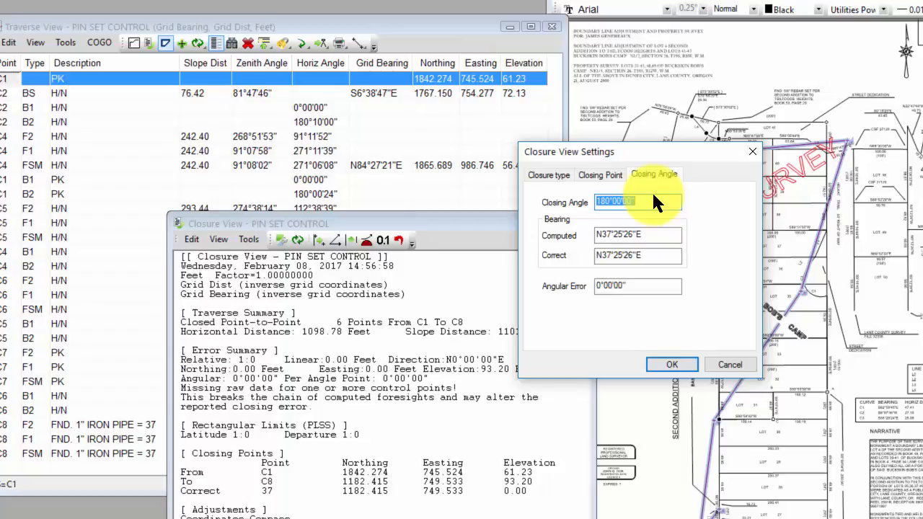
type("315.45")
key("Tab")
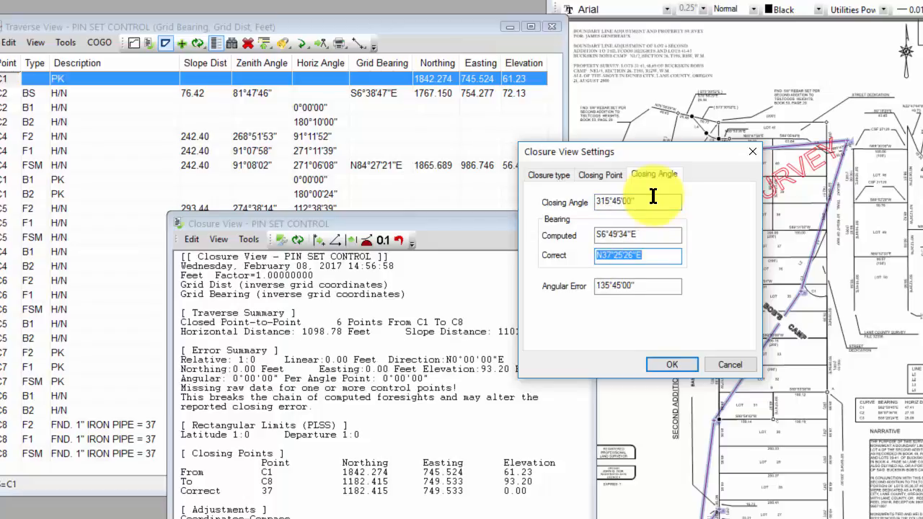
- Set the correct closing bearing to S6°00'00"E, apply the settings, and highlight the angular error line in the closure report
left_click(657, 238)
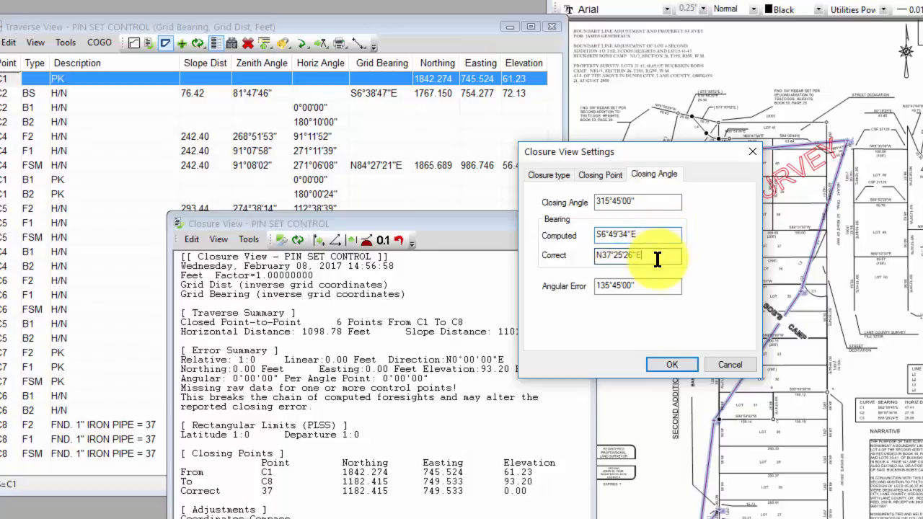
left_click_drag(649, 255, 593, 261)
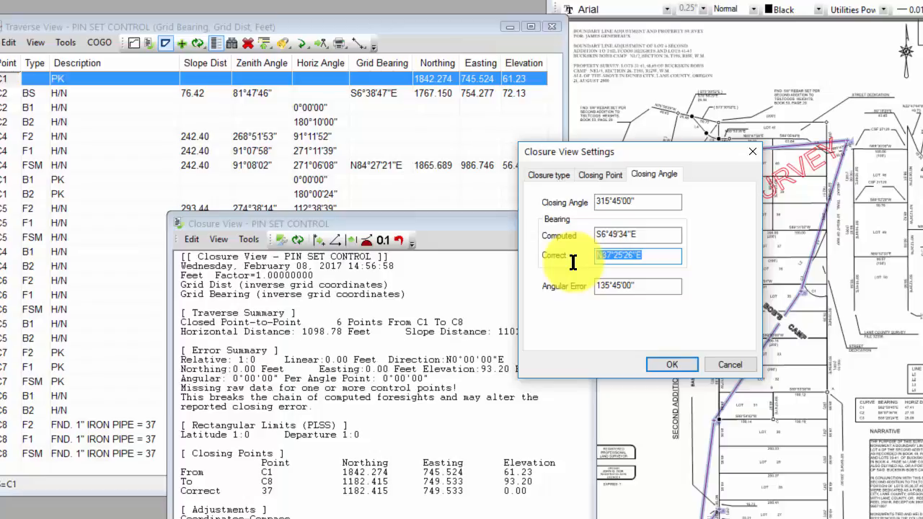
type("206")
key("Tab")
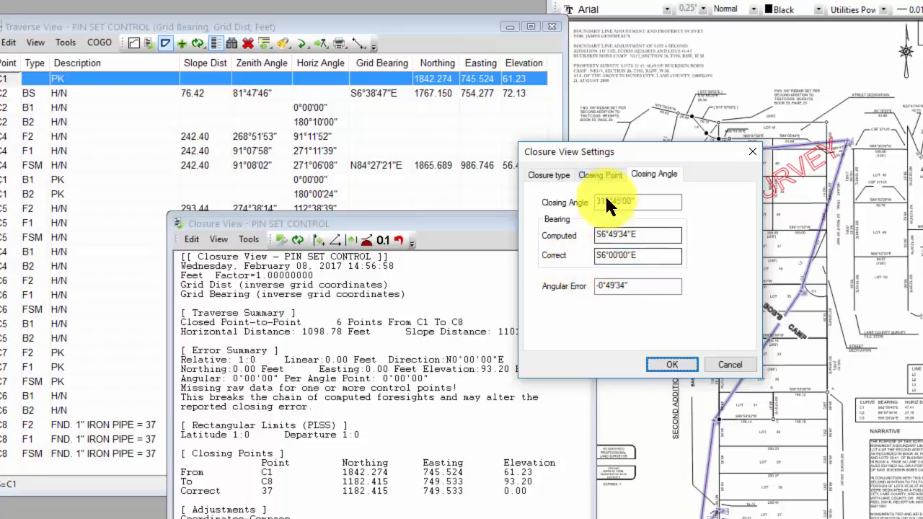
left_click(655, 256)
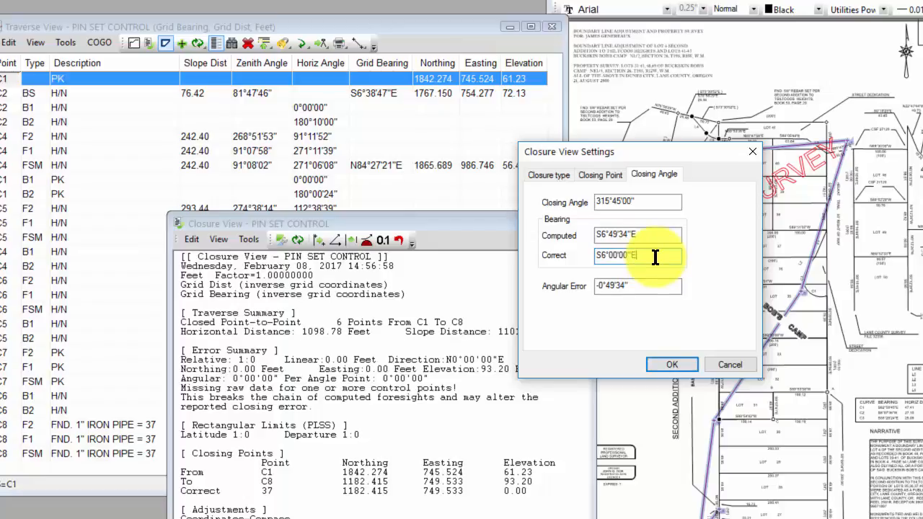
left_click(675, 360)
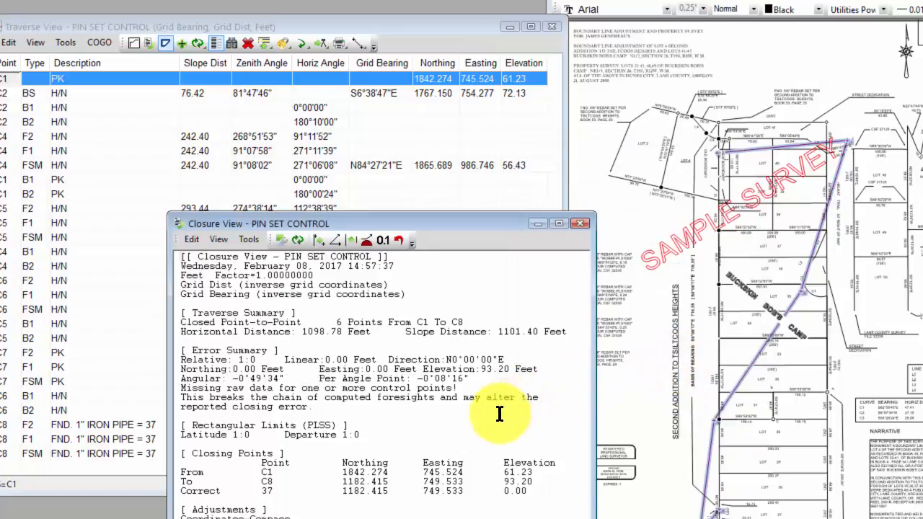
left_click(174, 379)
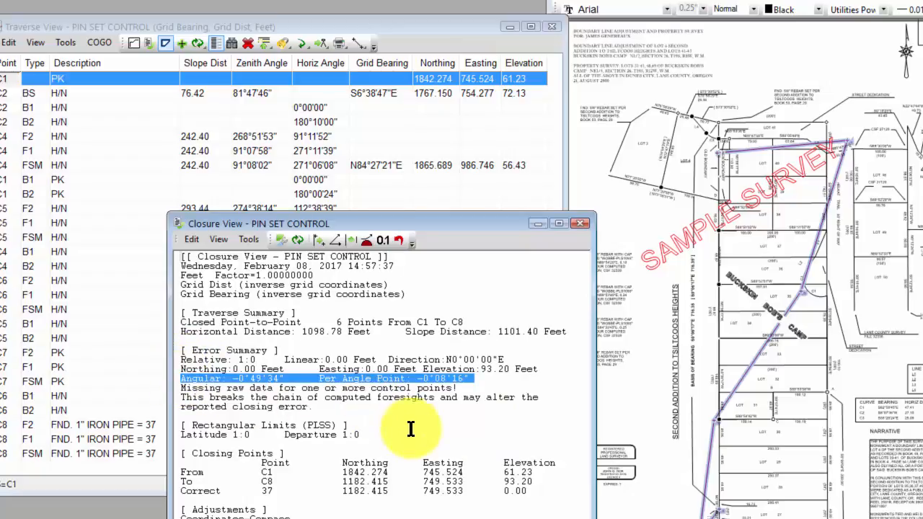